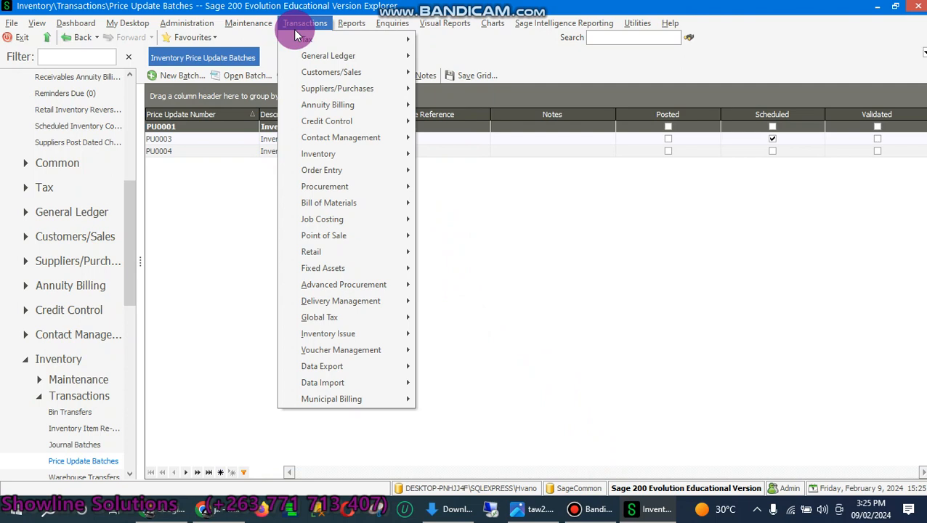
- Create a new inventory journal batch with the default batch settings and maximise its window
mouse_move(327, 210)
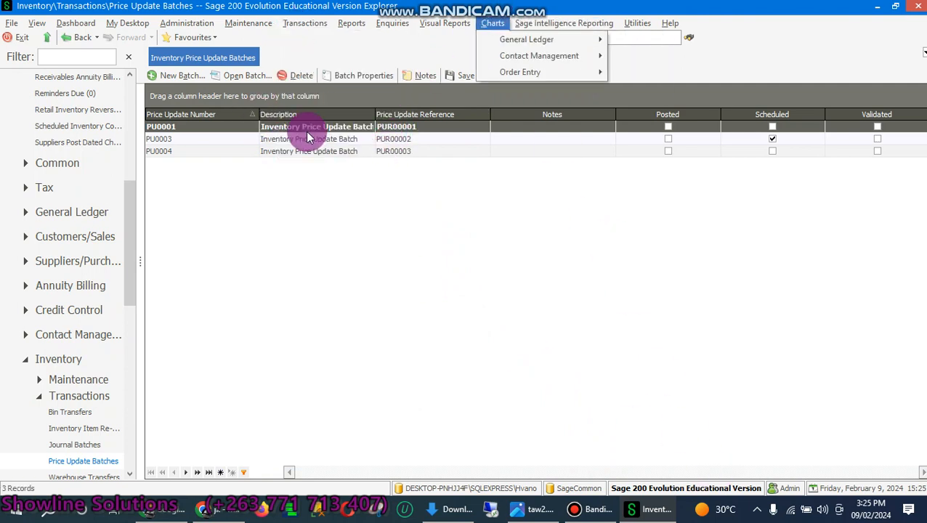
mouse_move(258, 24)
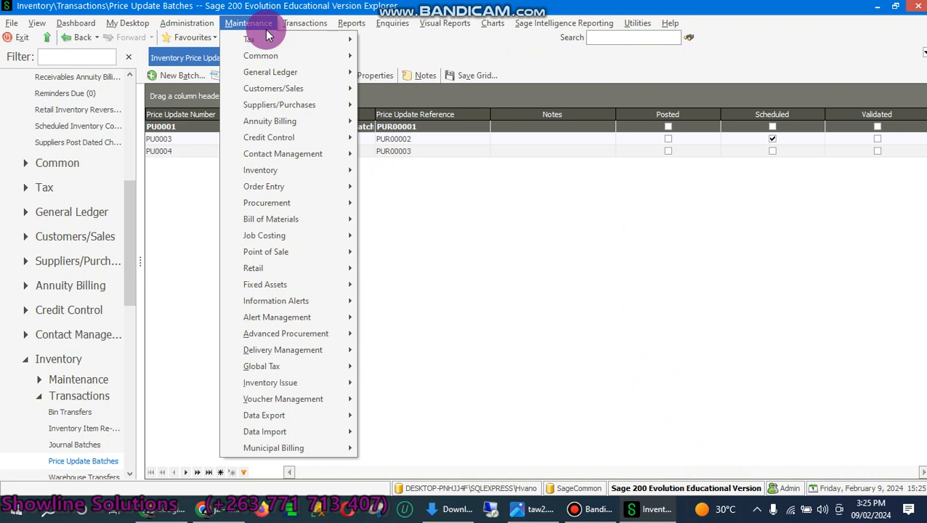
mouse_move(290, 34)
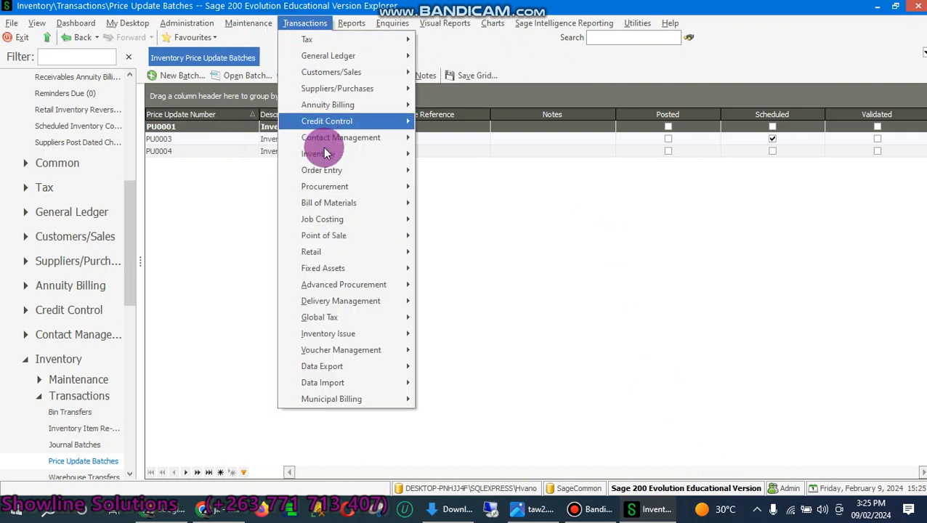
mouse_move(327, 162)
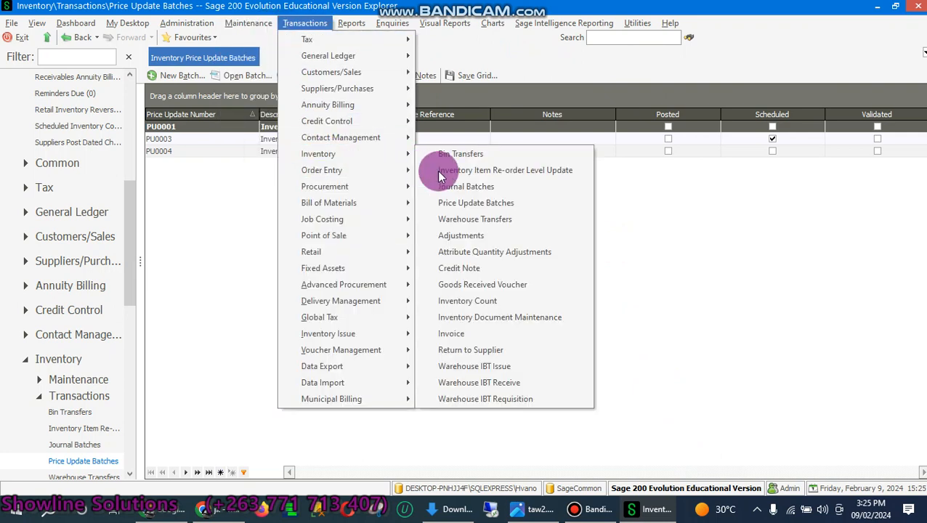
click(472, 185)
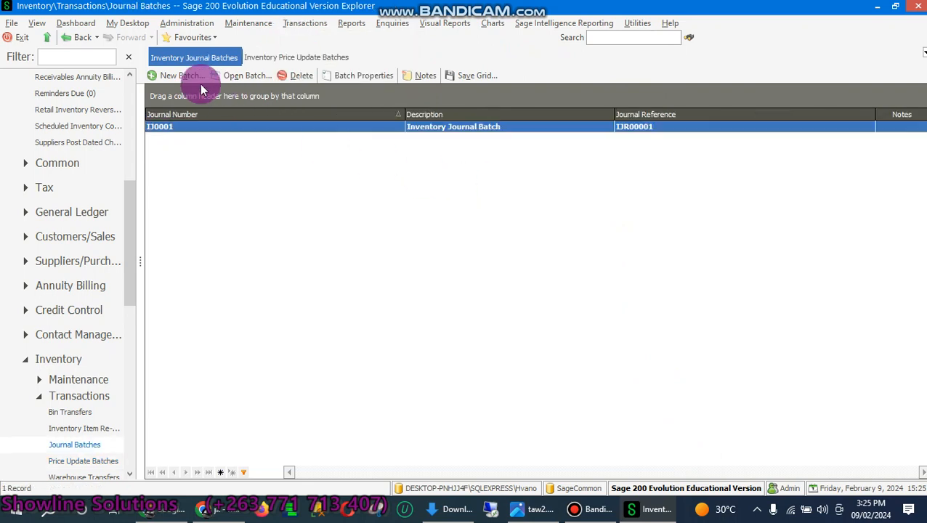
click(179, 77)
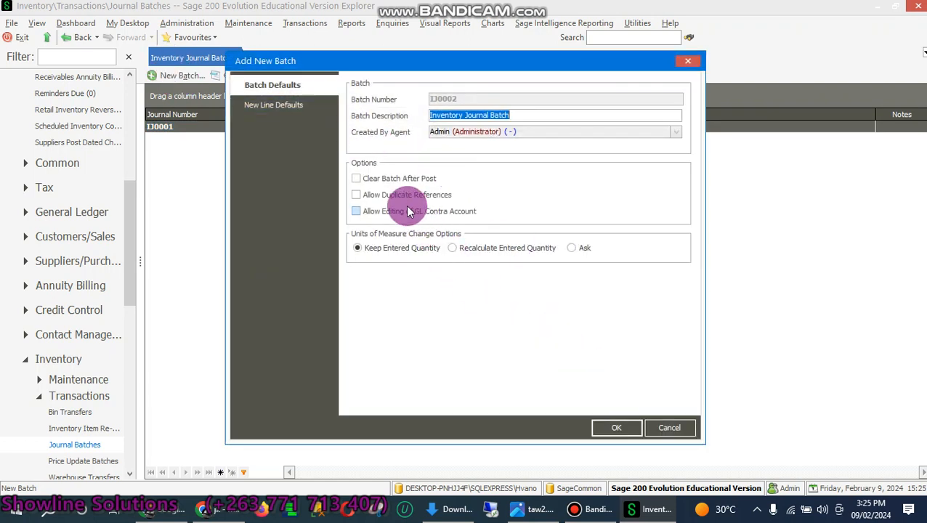
click(614, 430)
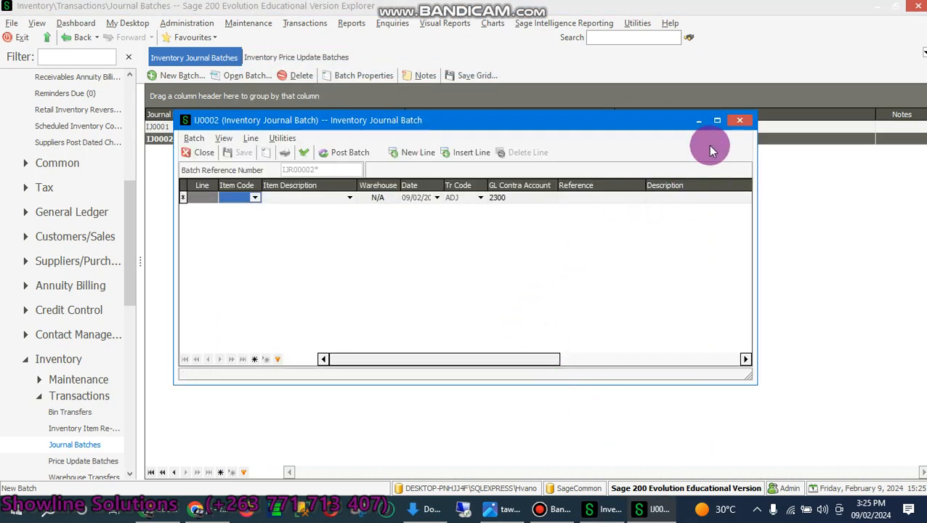
click(717, 121)
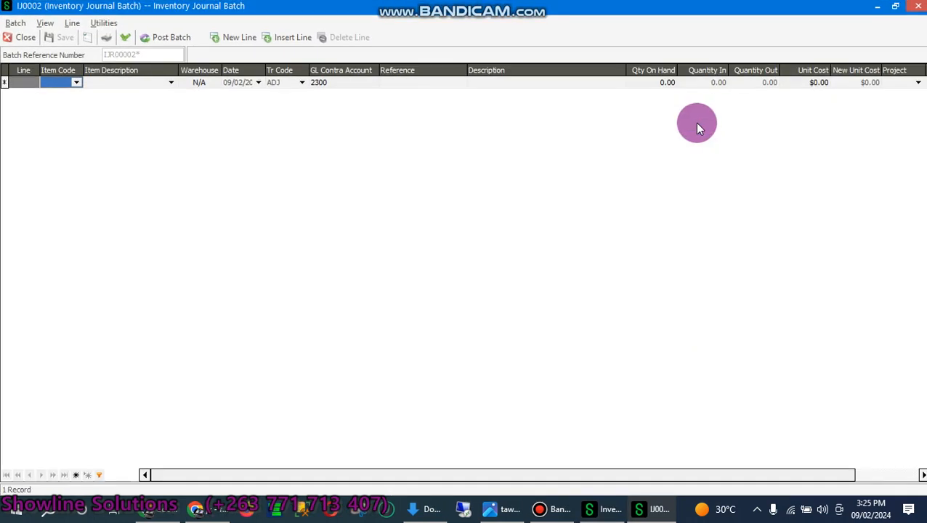
- Start adding a new inventory item from the item code of the first journal line
click(76, 83)
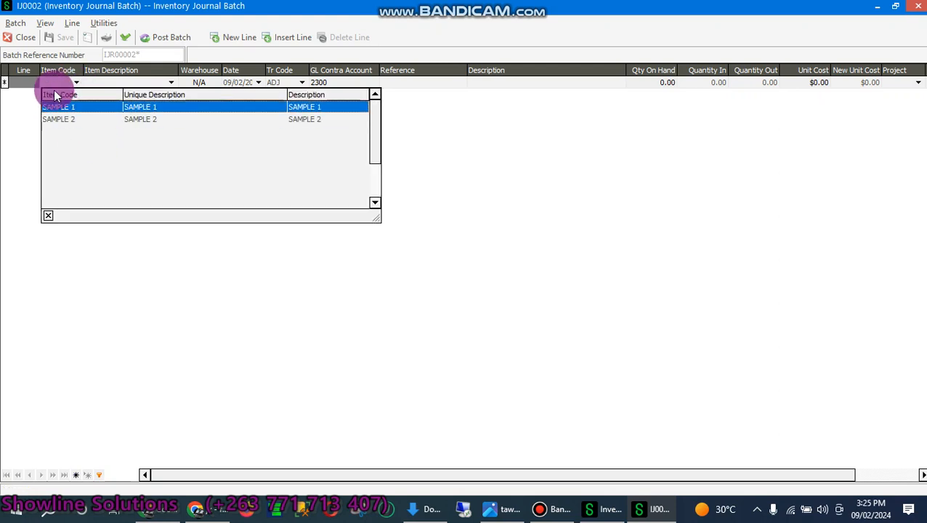
right_click(54, 81)
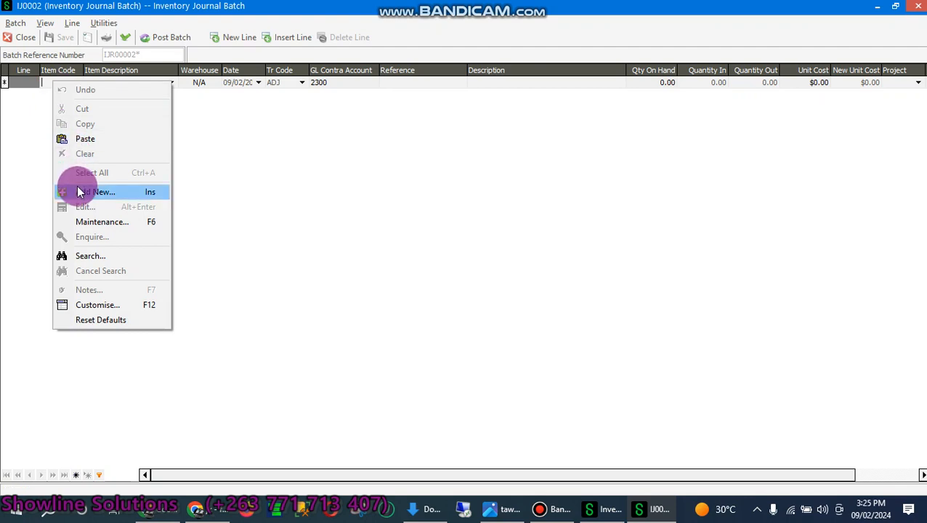
click(77, 190)
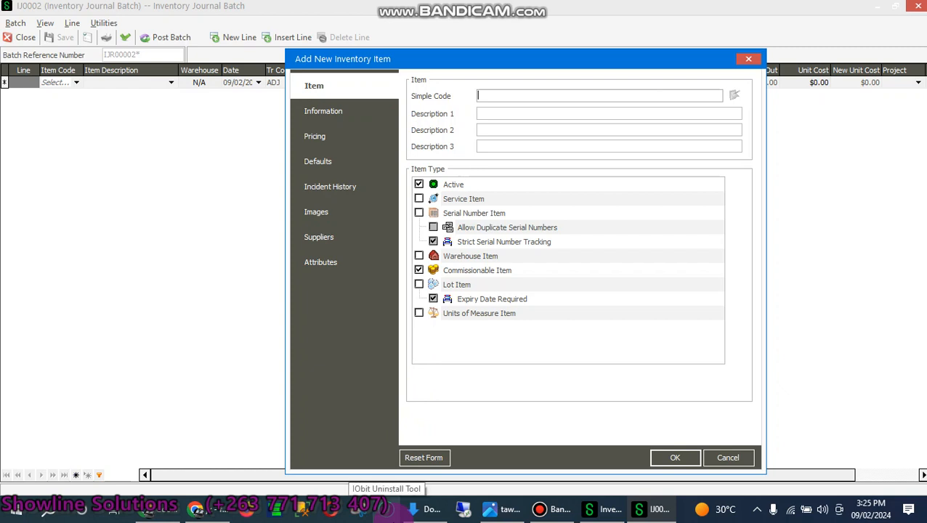
text(gdbus )
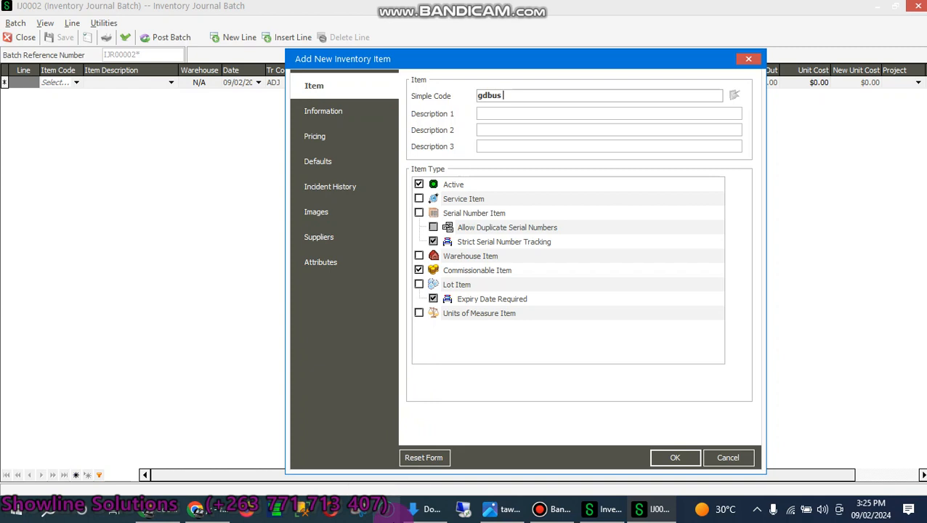
text(65 seater)
key(BackSpace)
key(BackSpace)
key(BackSpace)
key(BackSpace)
key(BackSpace)
key(BackSpace)
key(BackSpace)
key(BackSpace)
key(BackSpace)
key(BackSpace)
key(BackSpace)
key(BackSpace)
key(BackSpace)
key(BackSpace)
key(BackSpace)
- Enter GD BUS 65 SEATER as the item's simple code and first description, and make it a serial number and warehouse item
text(GD BUS 65 SEATER)
key(Tab)
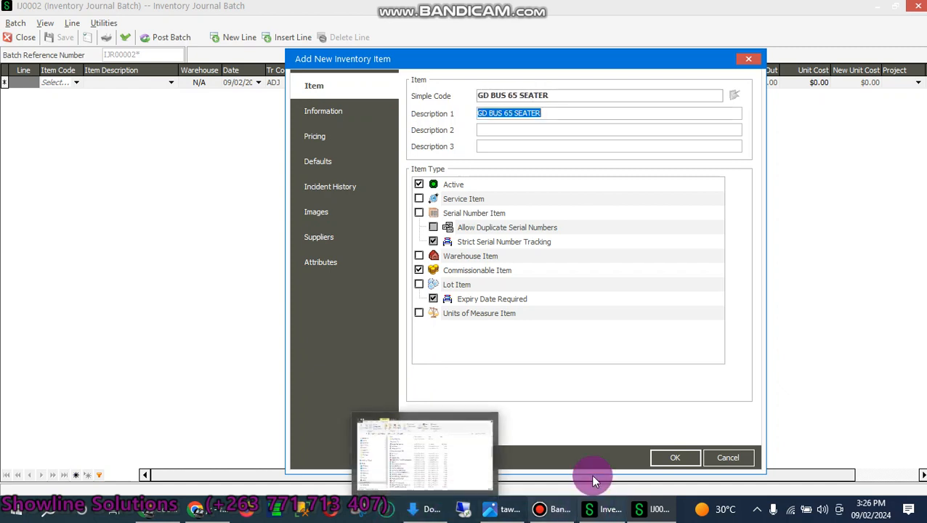
click(419, 216)
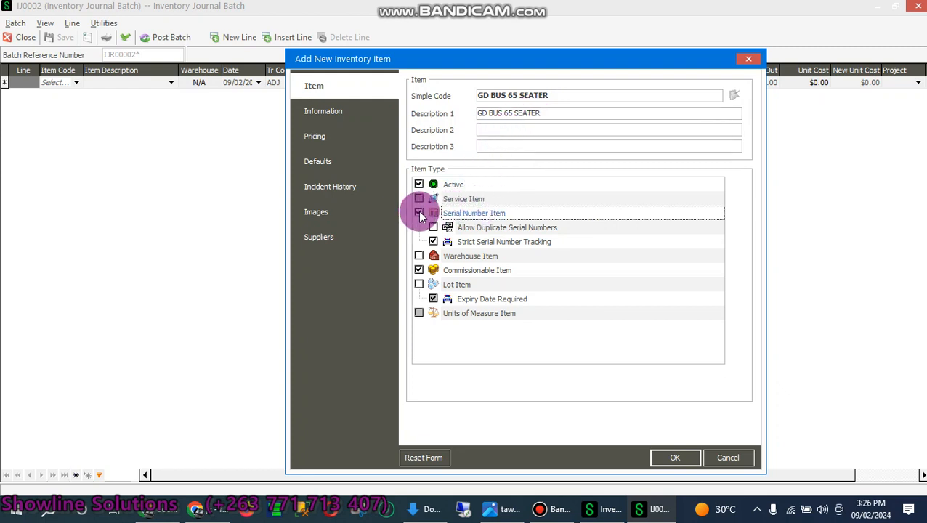
click(420, 257)
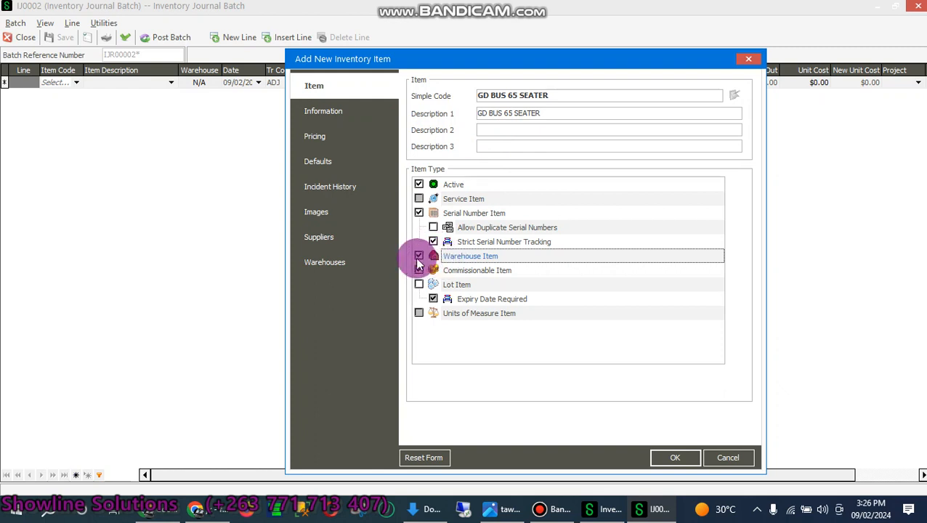
- Set the item's last GRV cost to 55000 and its costing method to Latest Cost
click(327, 138)
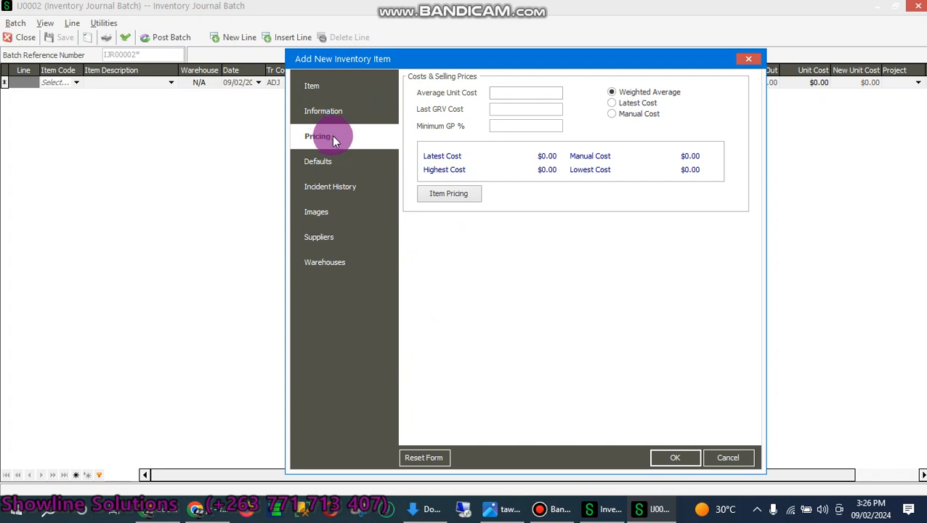
click(522, 112)
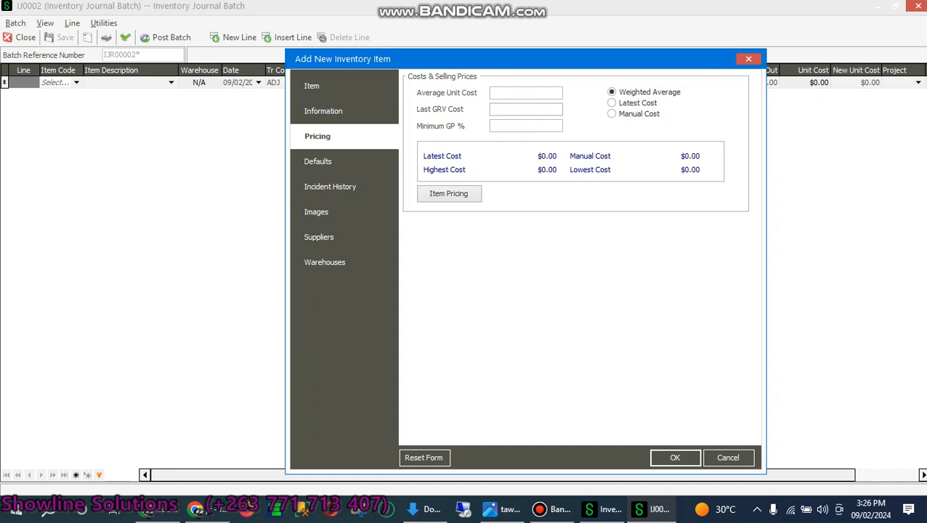
text(9)
key(BackSpace)
text(55000)
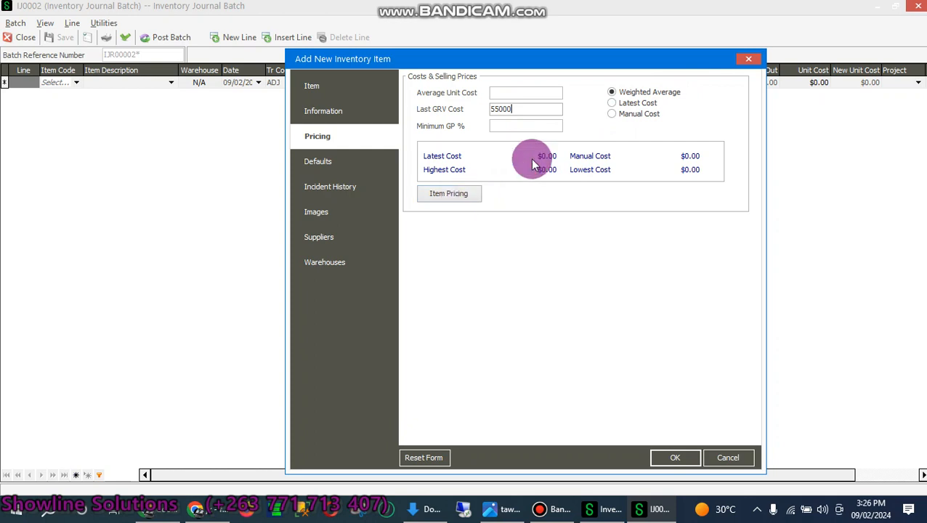
click(612, 105)
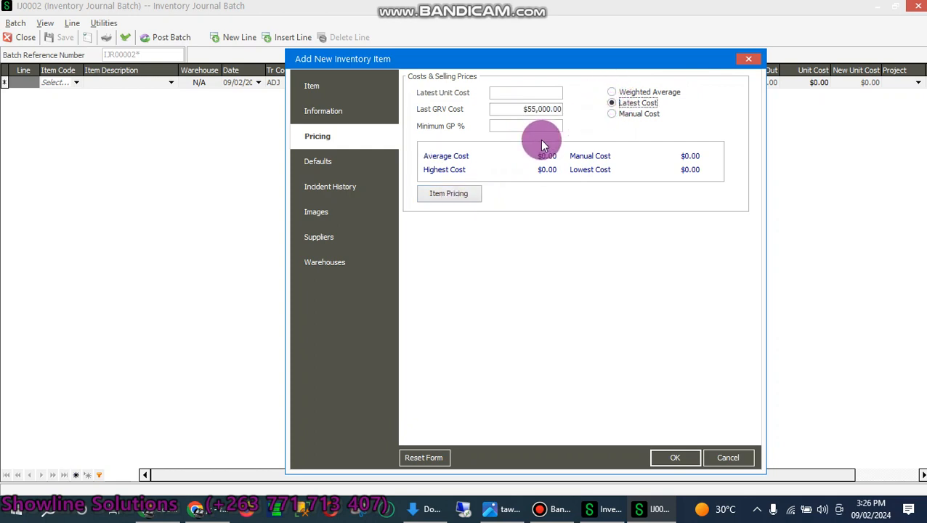
- Save the new item with an inclusive selling price of 70,000 on Price List 1
click(467, 195)
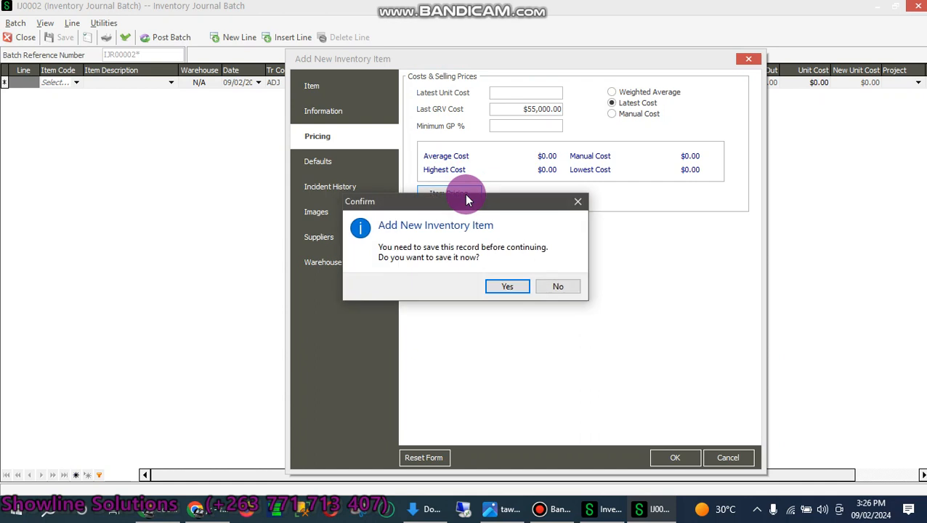
click(512, 289)
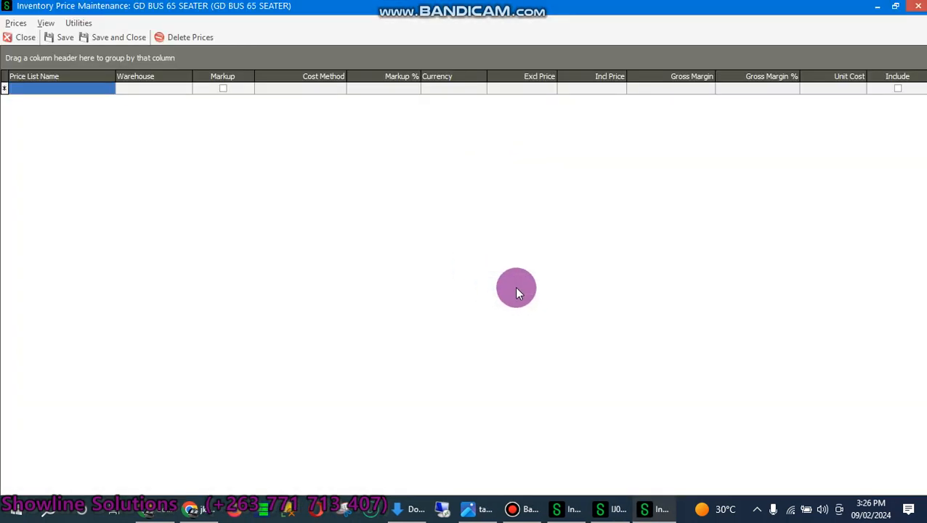
click(83, 87)
click(108, 89)
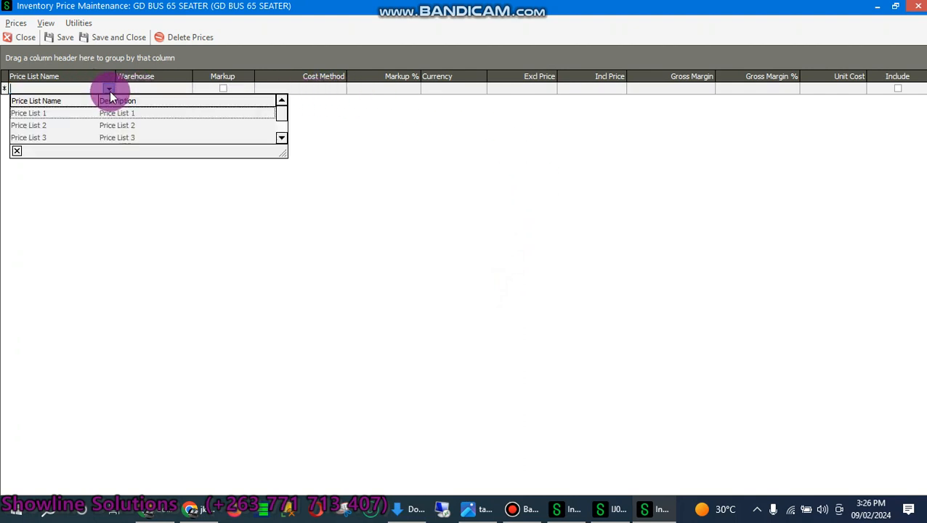
click(106, 115)
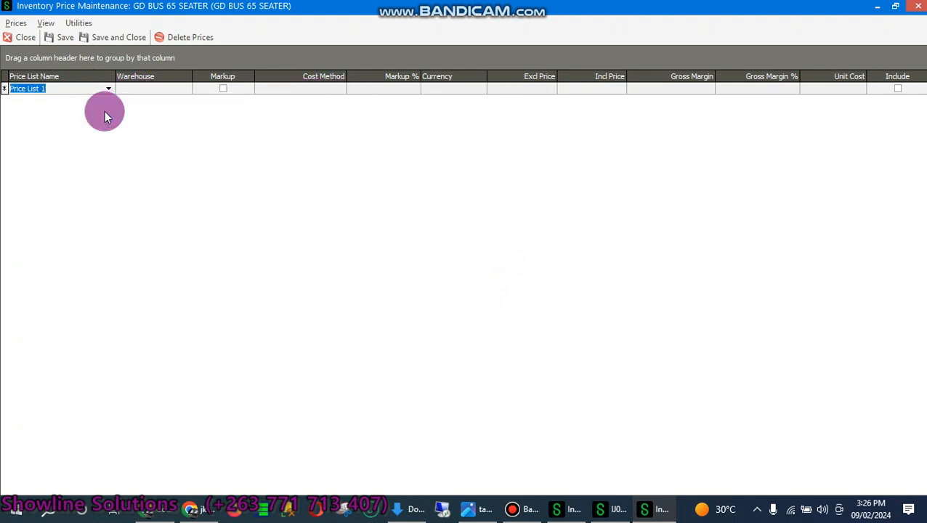
click(588, 90)
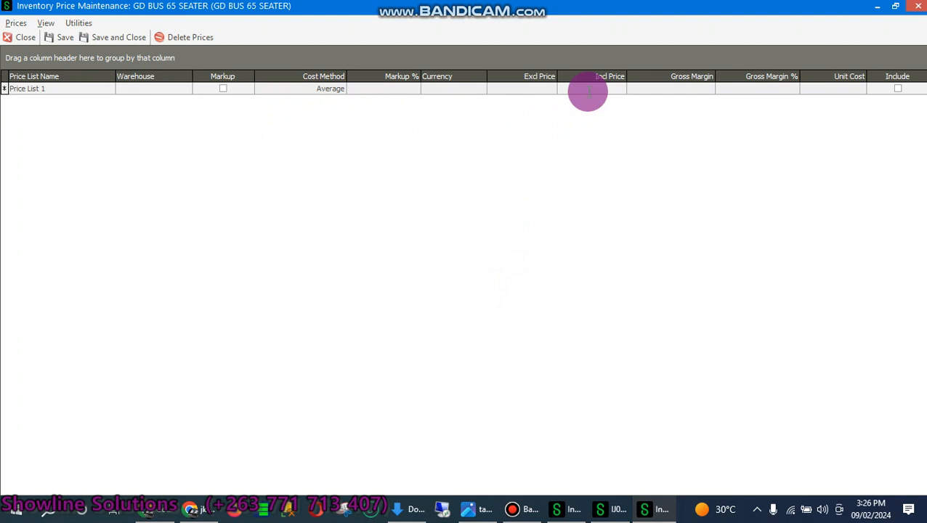
text(7)
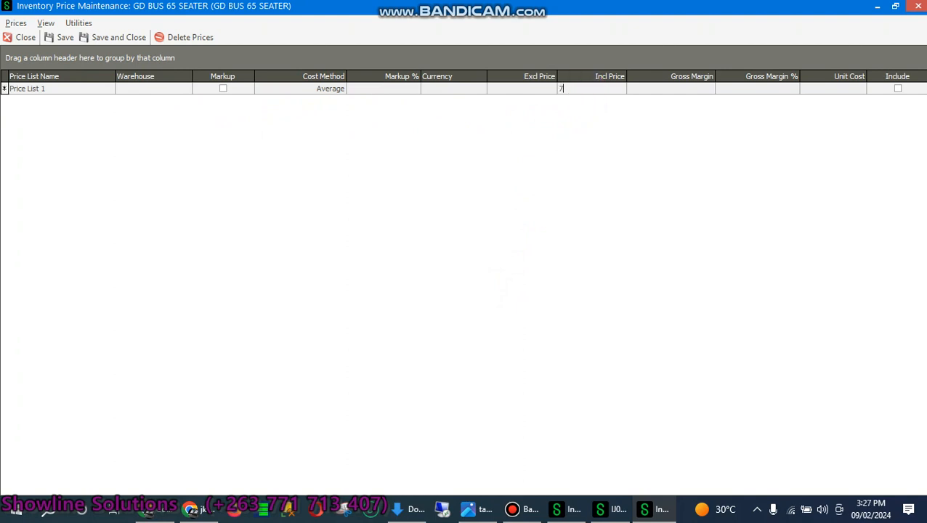
text(0,000000)
click(588, 93)
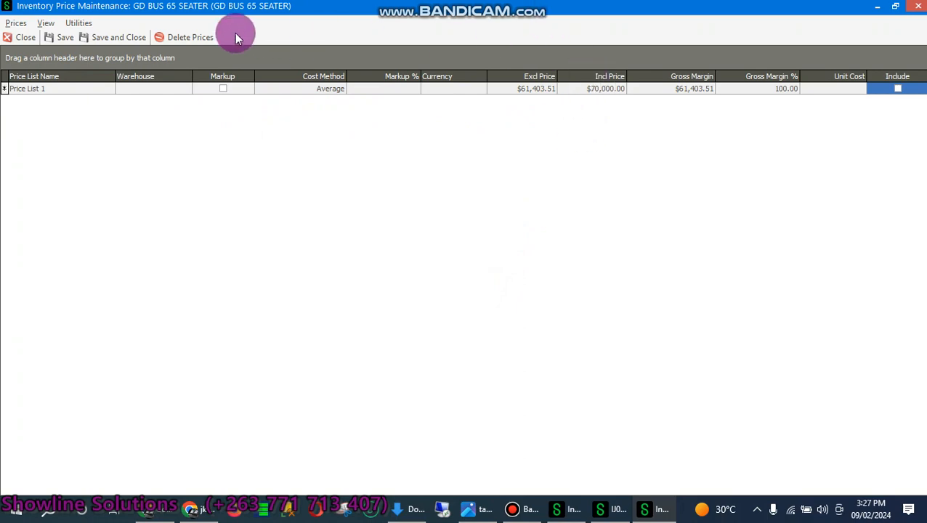
click(100, 39)
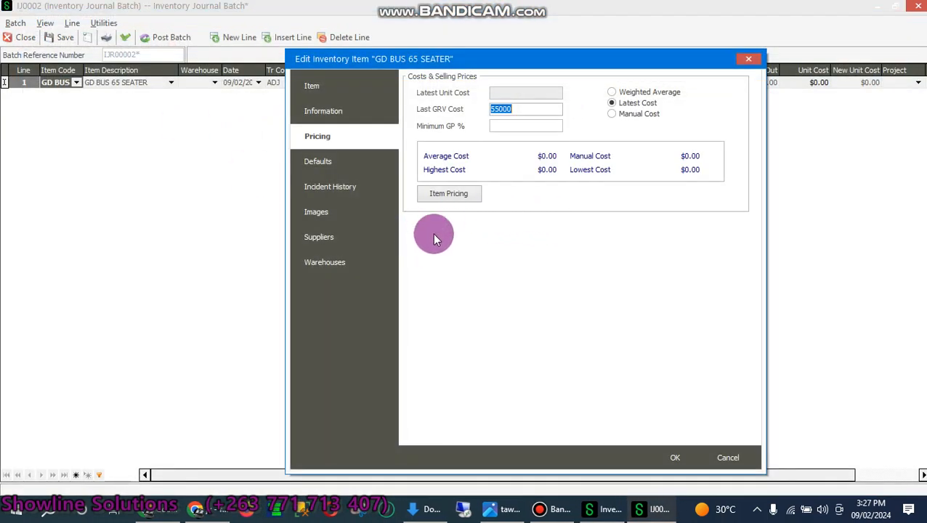
click(665, 457)
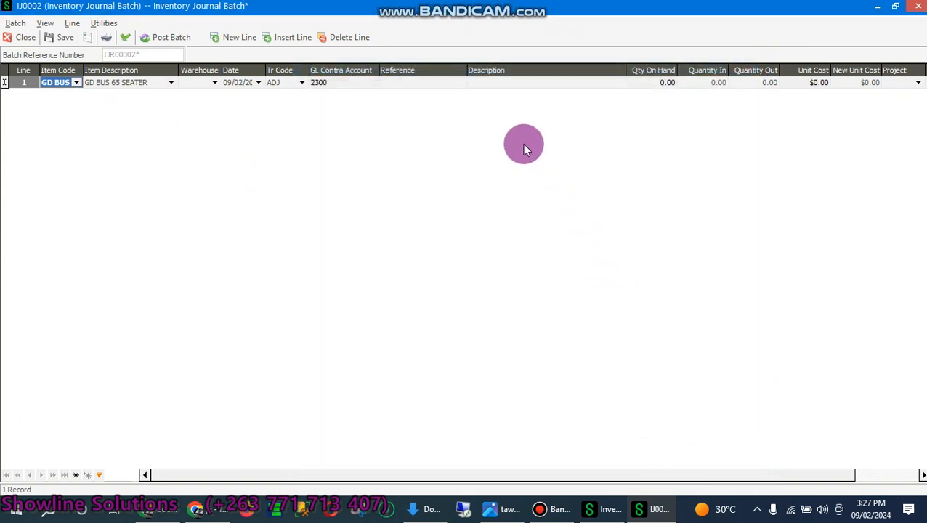
- Assign the Master Warehouse (Mstr) to the GD BUS 65 SEATER journal line
key(Tab)
key(Tab)
key(Tab)
key(Tab)
key(Tab)
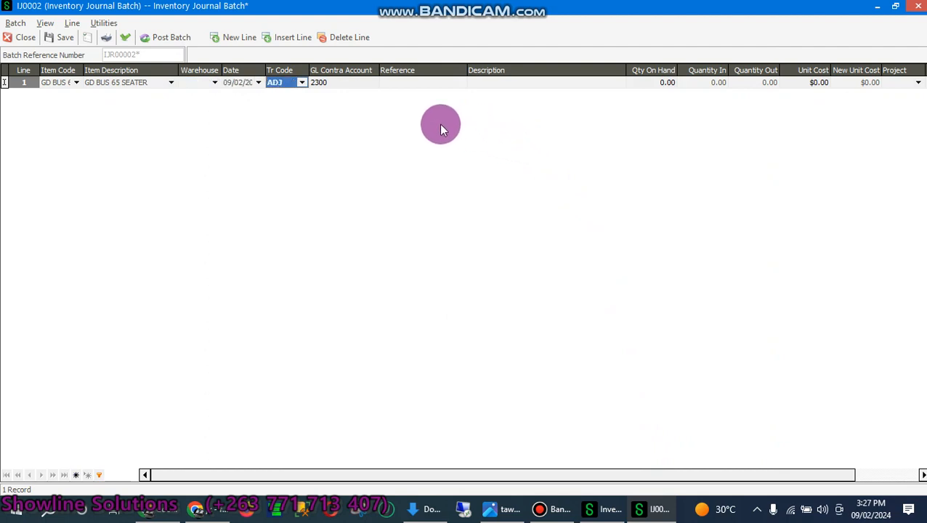
click(214, 83)
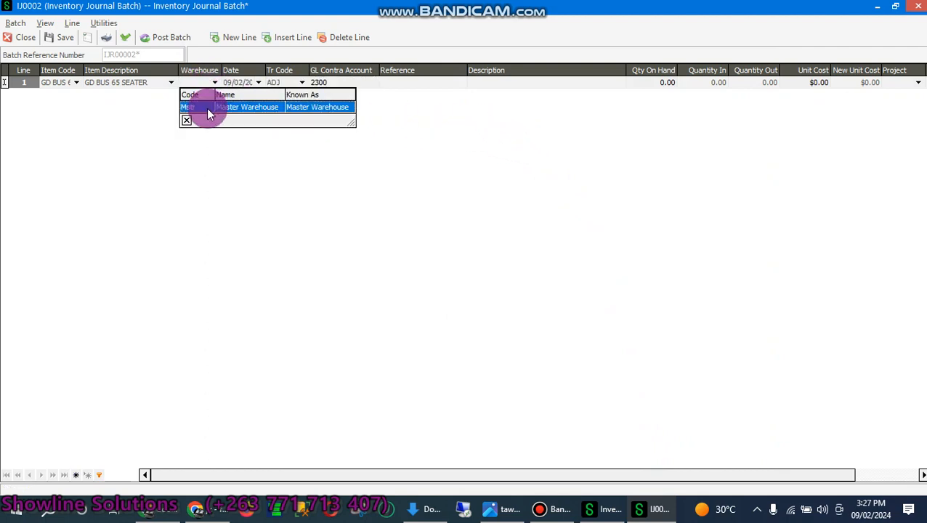
click(207, 104)
- Fill in the journal line with reference OPEING, description OPEINF STOCK and a quantity in of 1
click(397, 83)
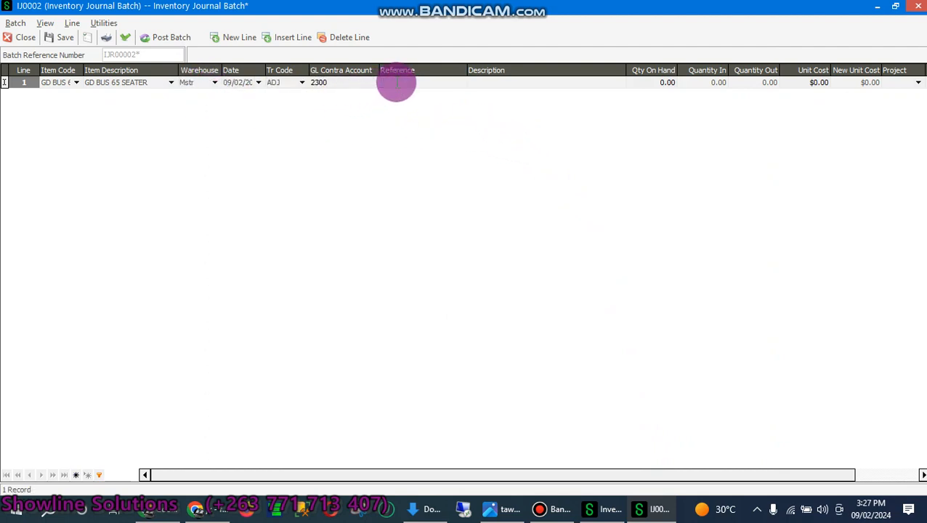
text(OPEING)
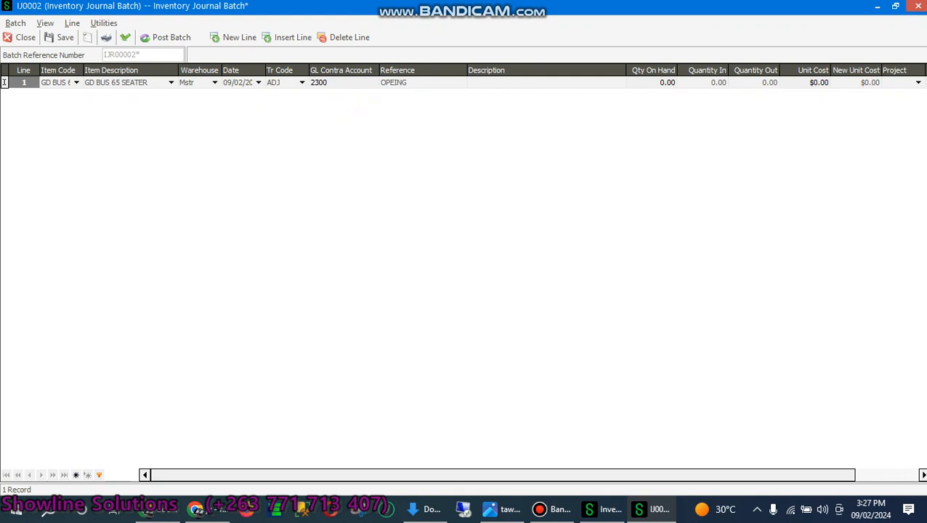
key(Tab)
text(OPEINF STOCK)
click(659, 87)
click(709, 87)
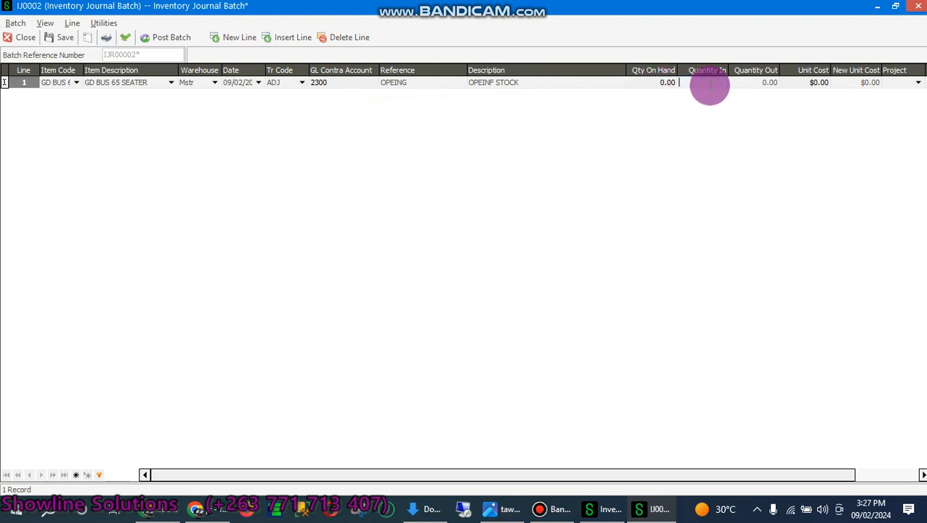
text(1)
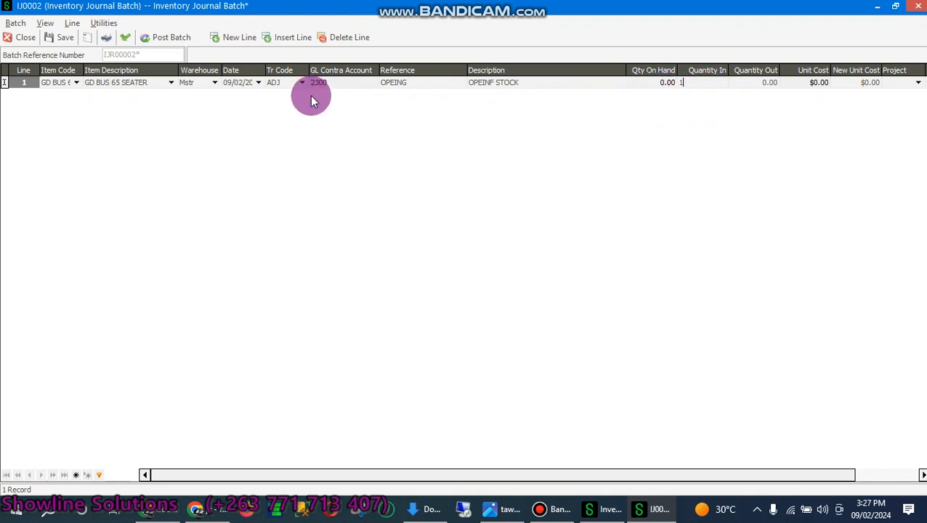
- Set the GD BUS 65 SEATER journal line's date to 01/01/2024 and its new unit cost to 55000
click(257, 81)
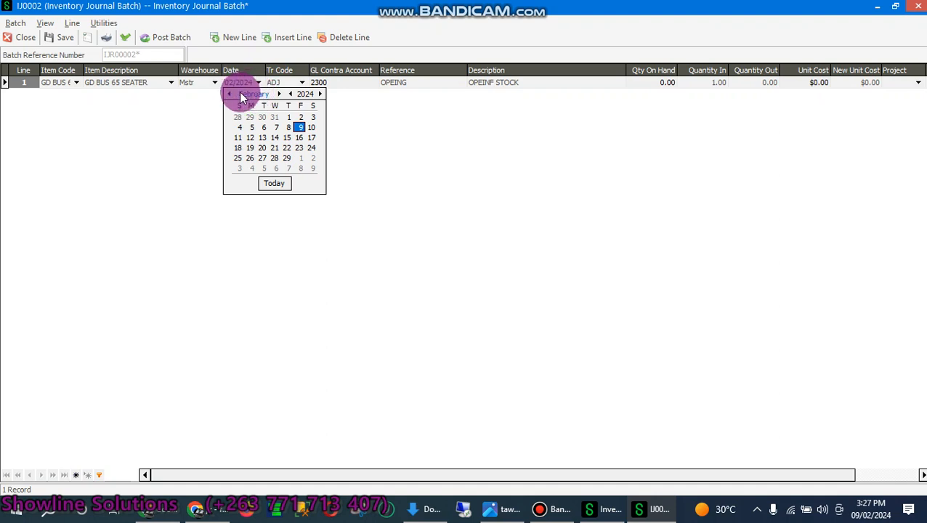
click(229, 94)
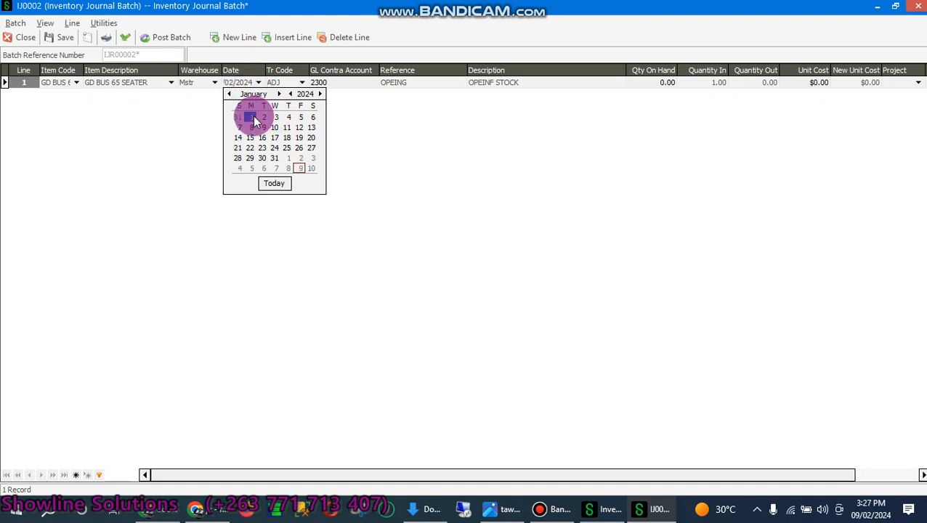
click(251, 117)
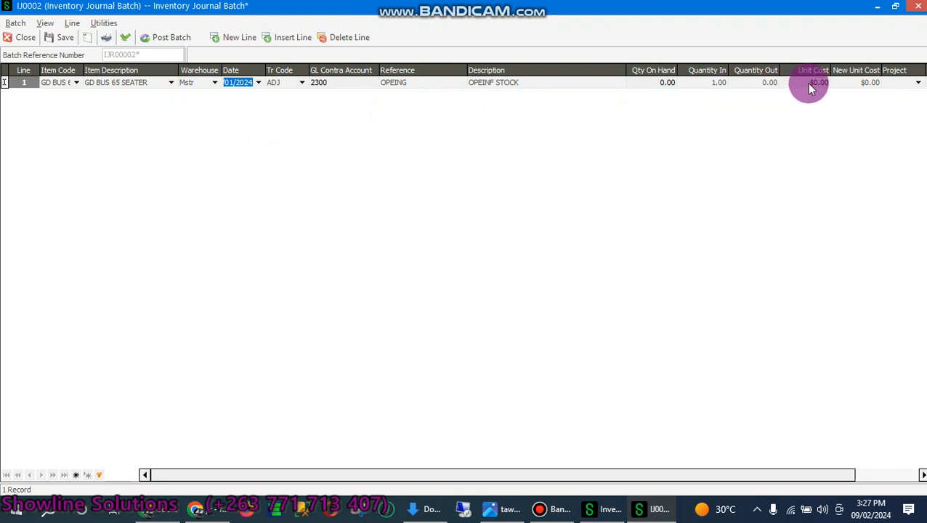
click(843, 85)
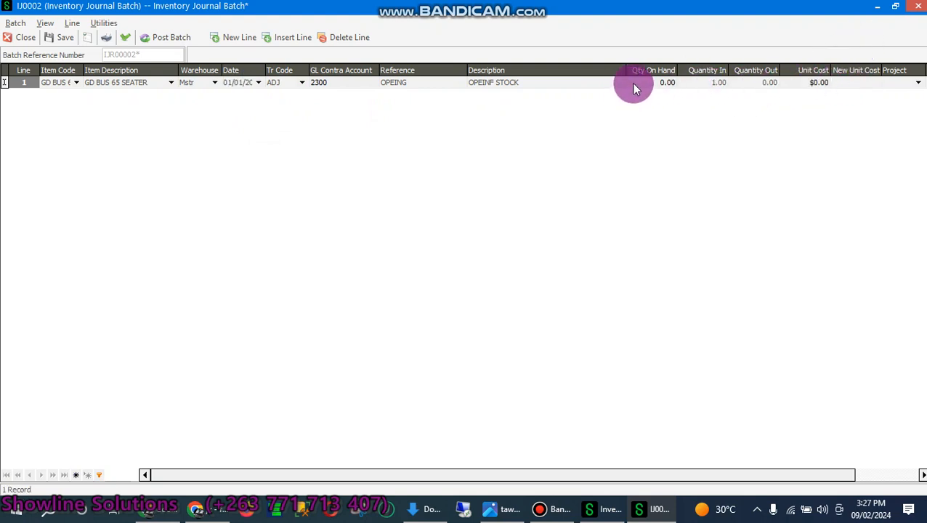
text(55000)
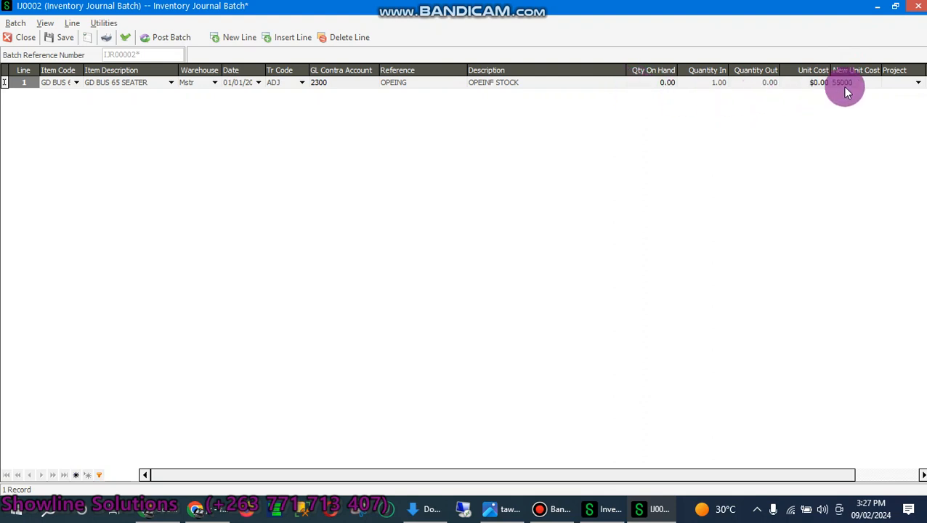
click(917, 83)
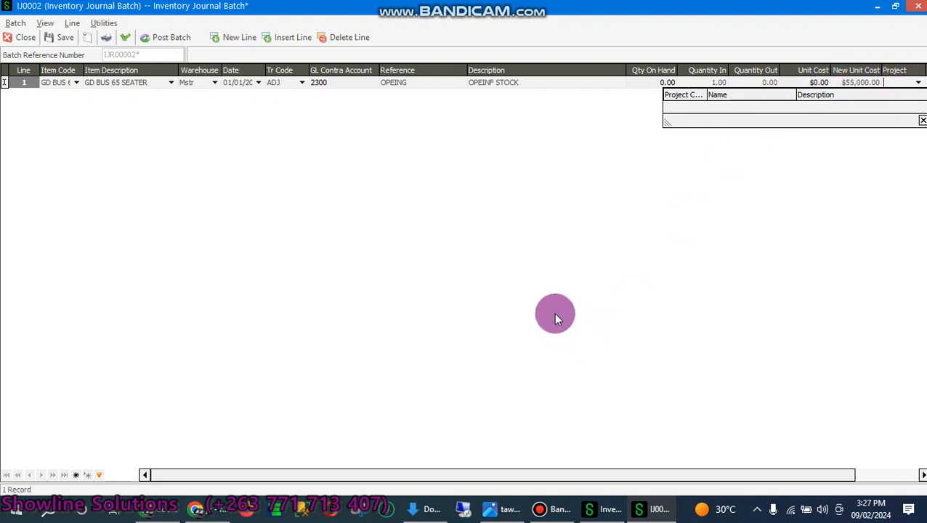
click(538, 306)
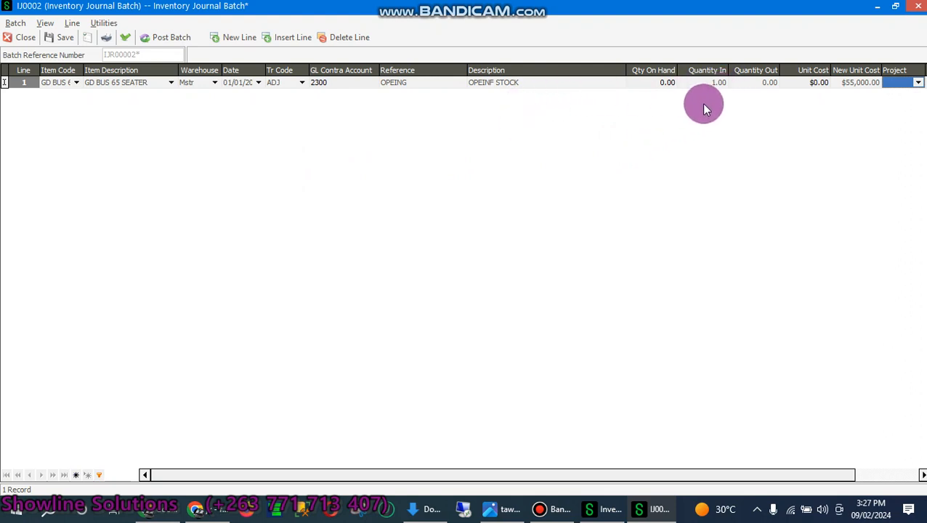
- Set the line's quantity in to 3 and validate the batch
click(712, 85)
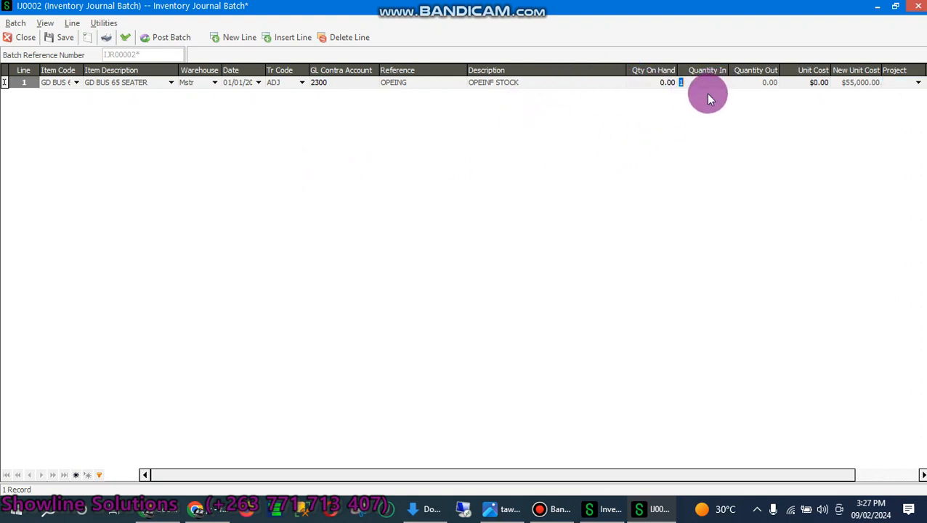
text(3)
click(125, 38)
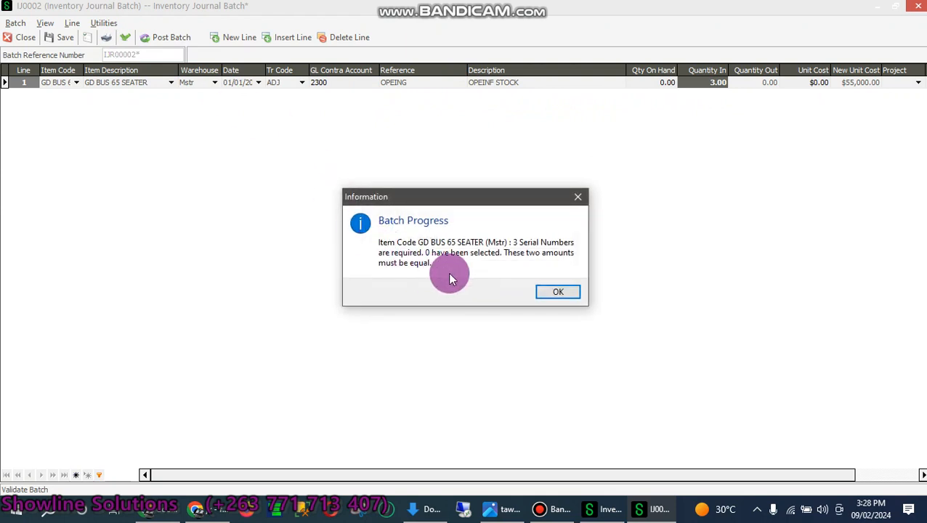
click(549, 294)
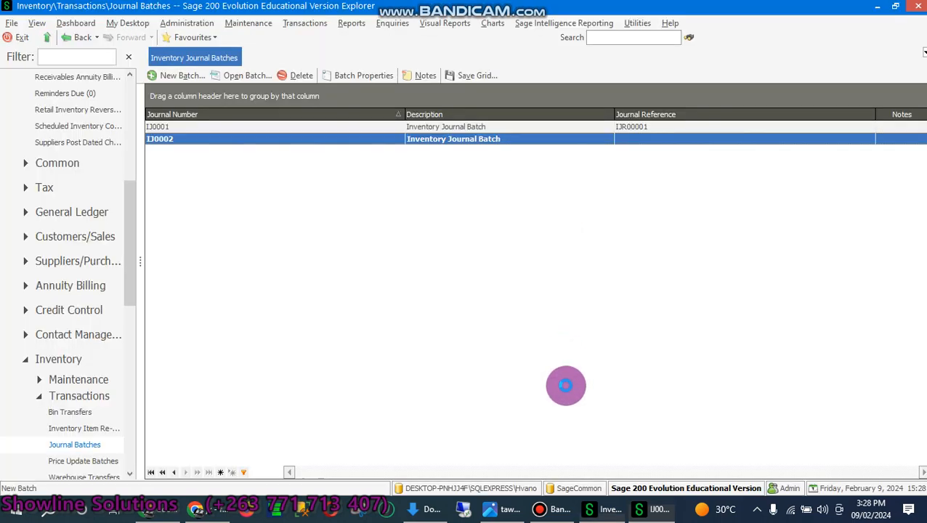
- Open the serial number selection for the GD BUS 65 SEATER line and add serial number a3435fgf
drag(568, 375, 841, 376)
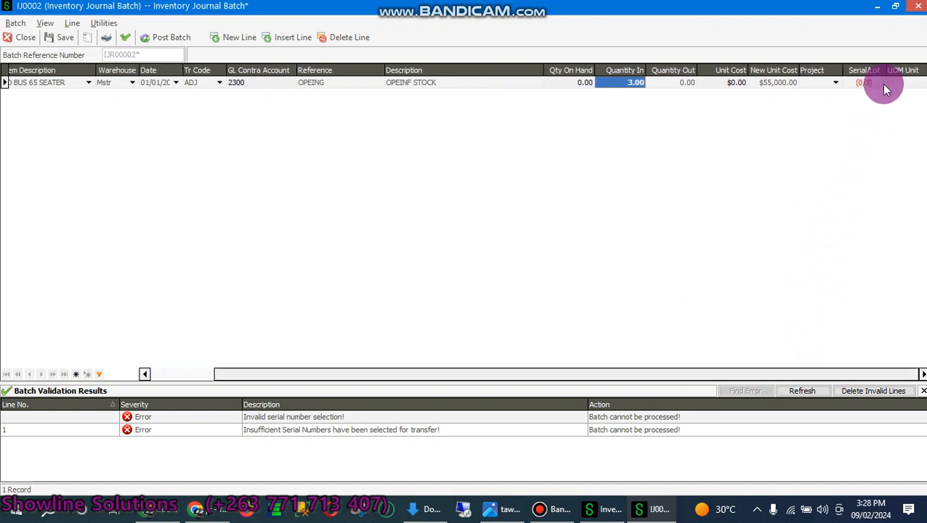
click(859, 82)
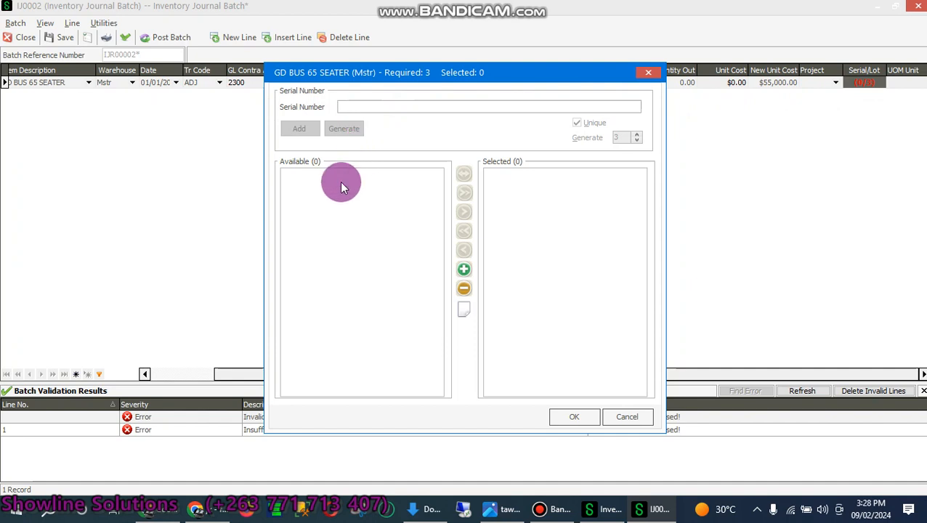
click(365, 107)
text(a3435)
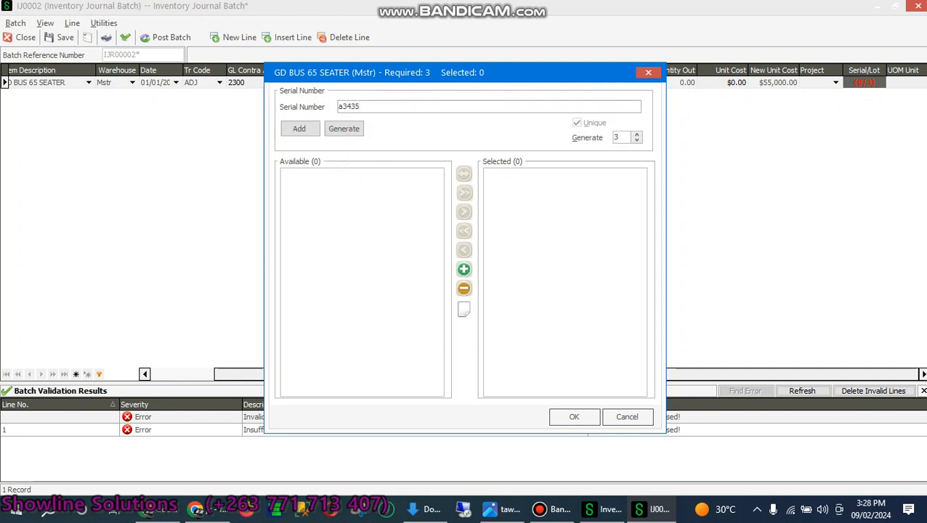
text(fgf)
click(308, 130)
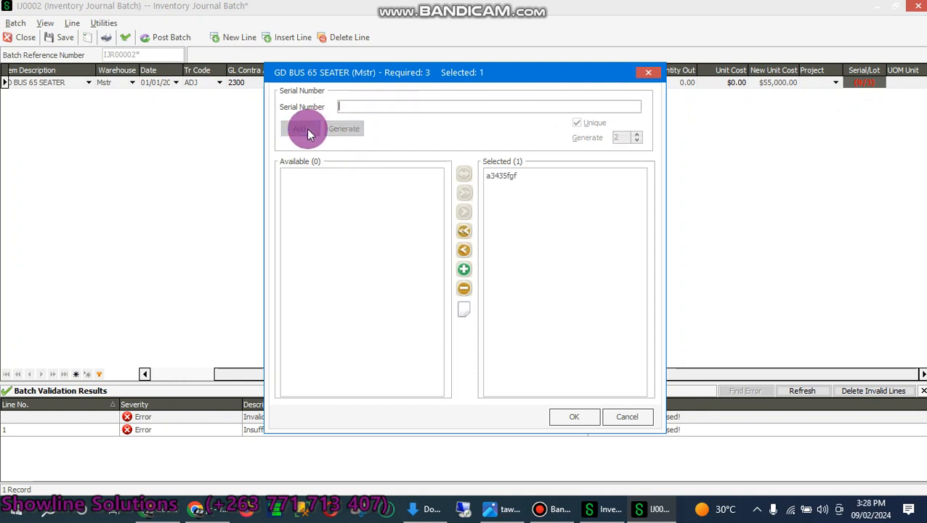
- Add serial numbers DF45424FFHJ and AD43532 for the bus and accept the serial number selection
click(394, 115)
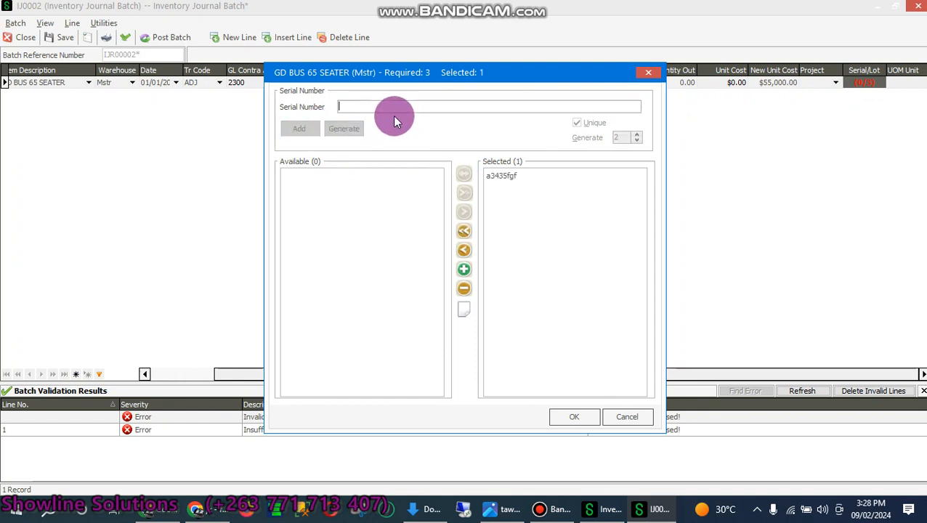
text(DF45424F)
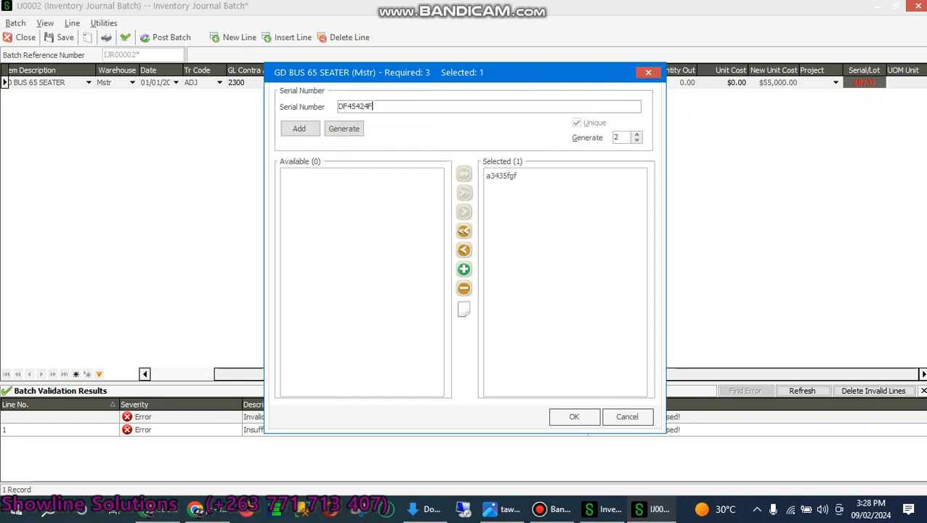
text(FHJ)
click(298, 129)
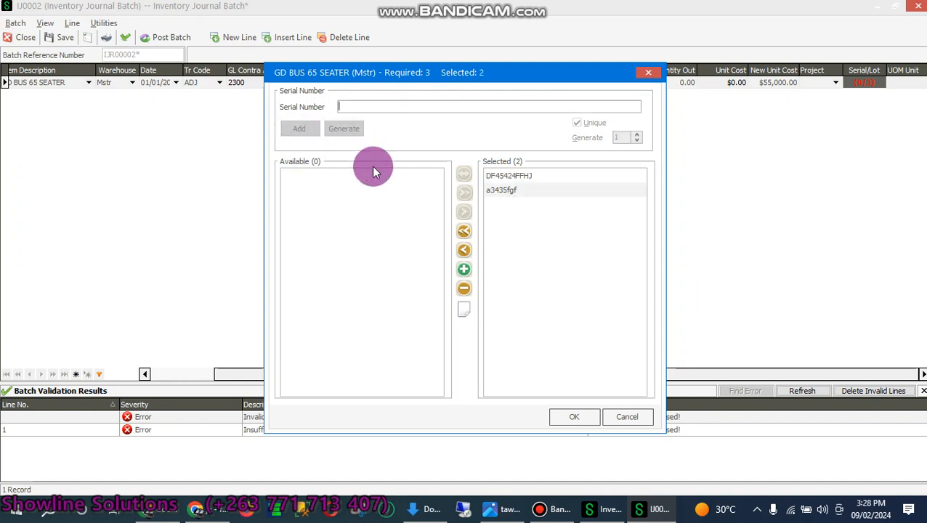
text(A)
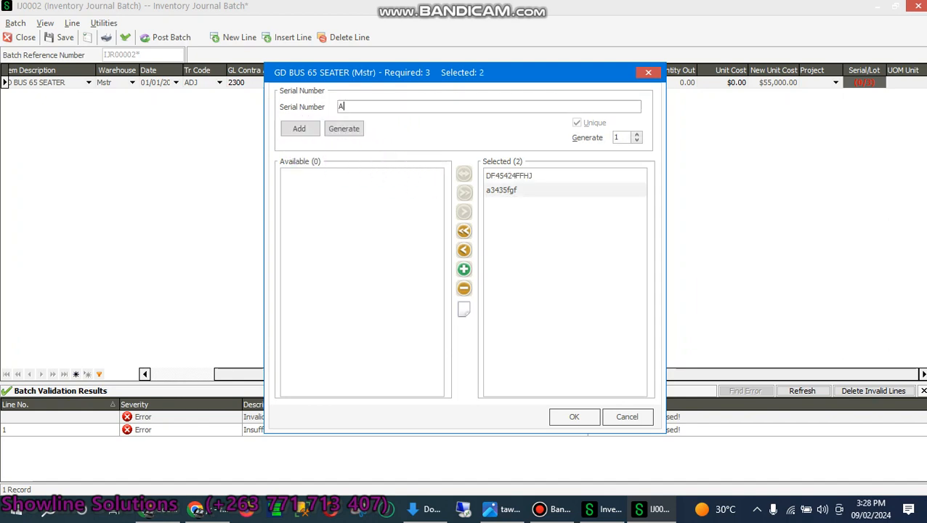
text(D43532)
click(404, 197)
click(307, 135)
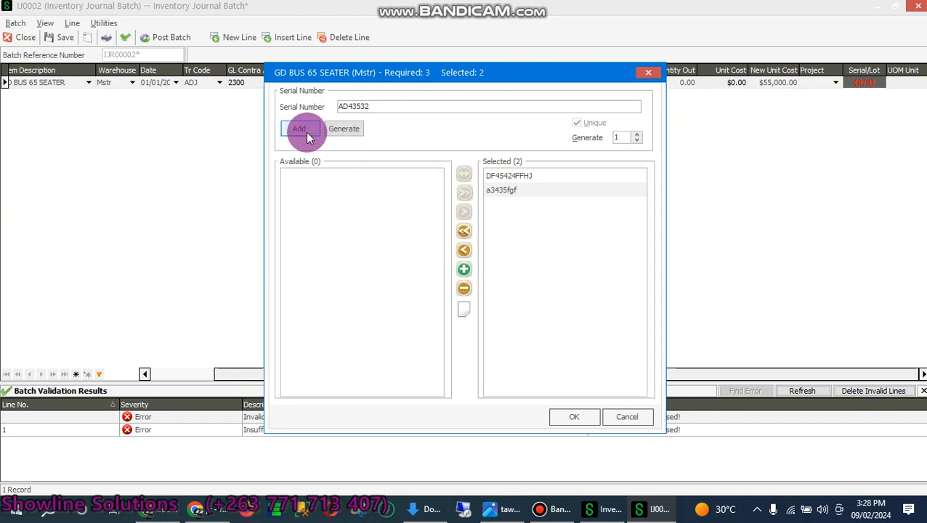
click(568, 417)
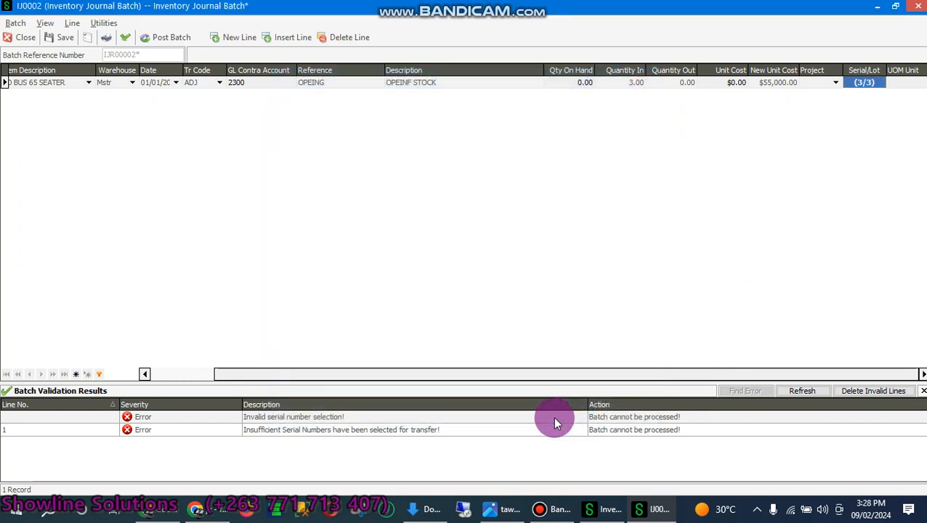
- Add a second line to the journal batch and start a new inventory item from its item description
right_click(281, 82)
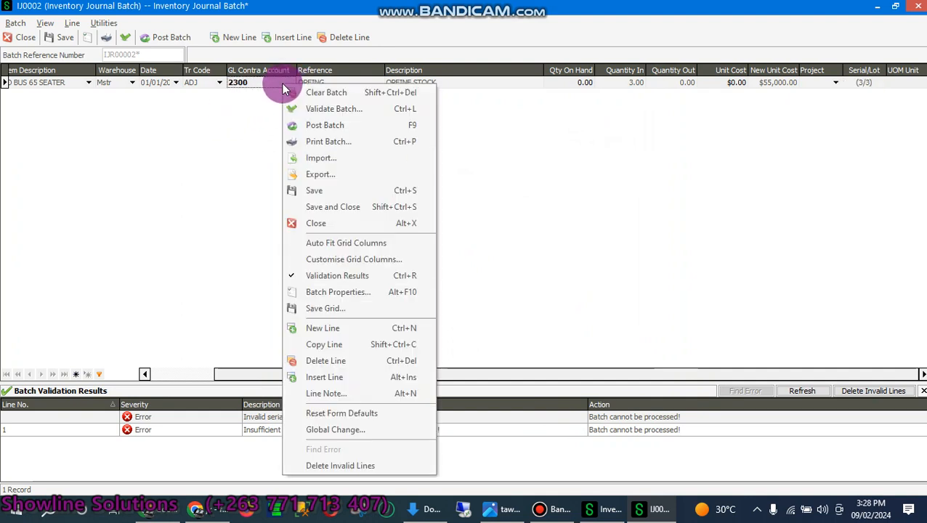
click(319, 327)
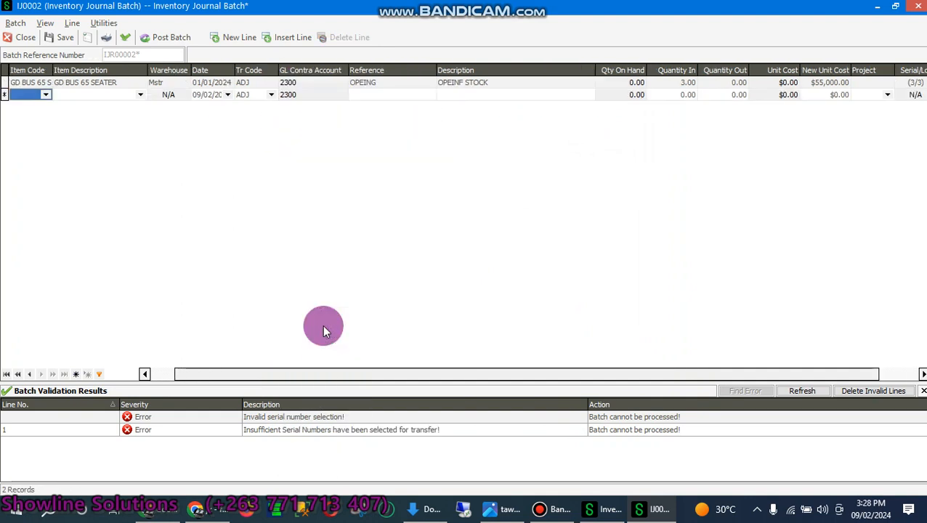
click(141, 95)
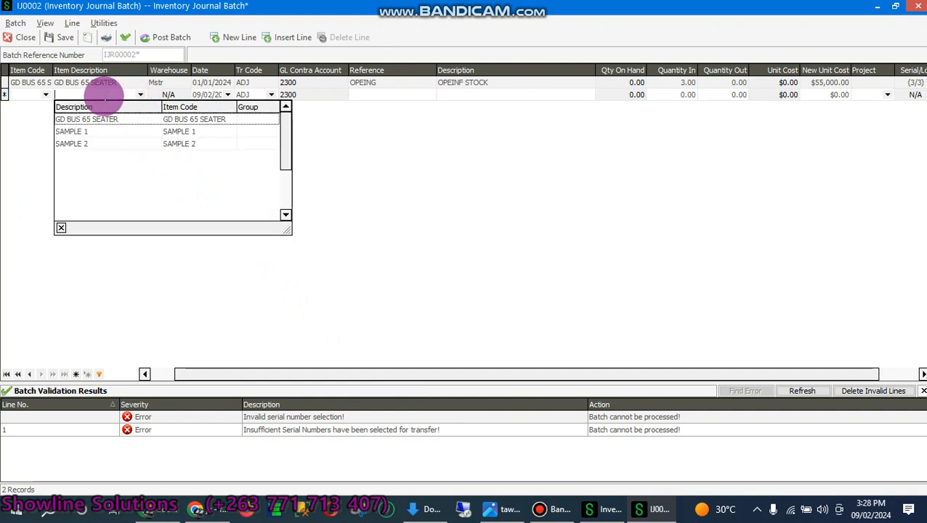
right_click(105, 98)
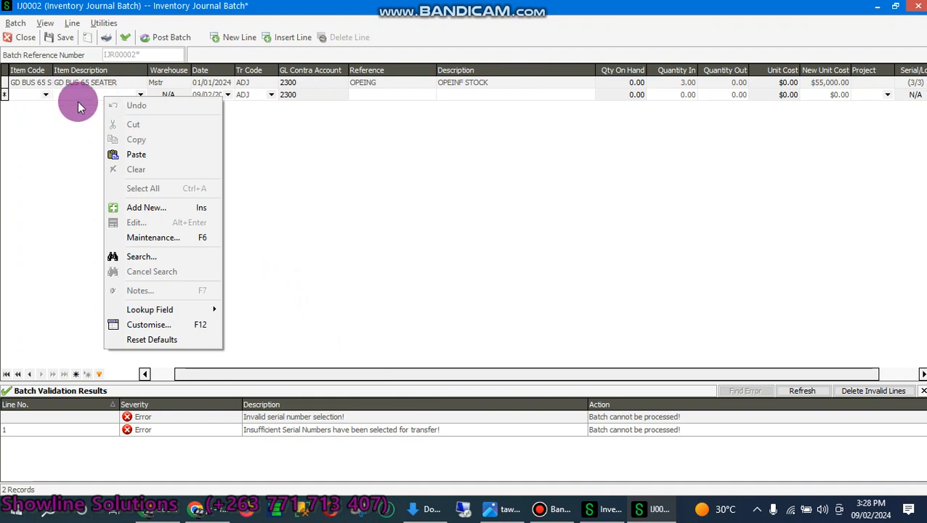
click(146, 210)
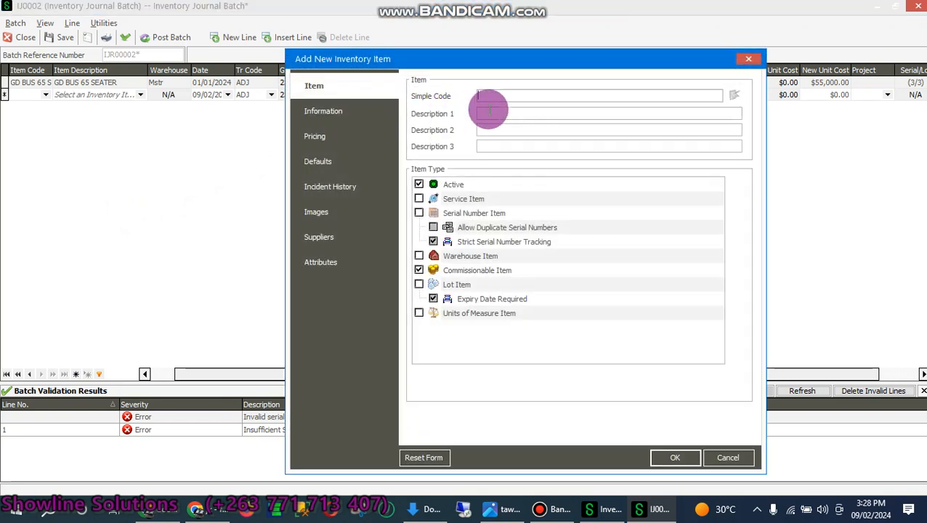
- Enter B0011 as the new inventory item's simple code
text(B0011)
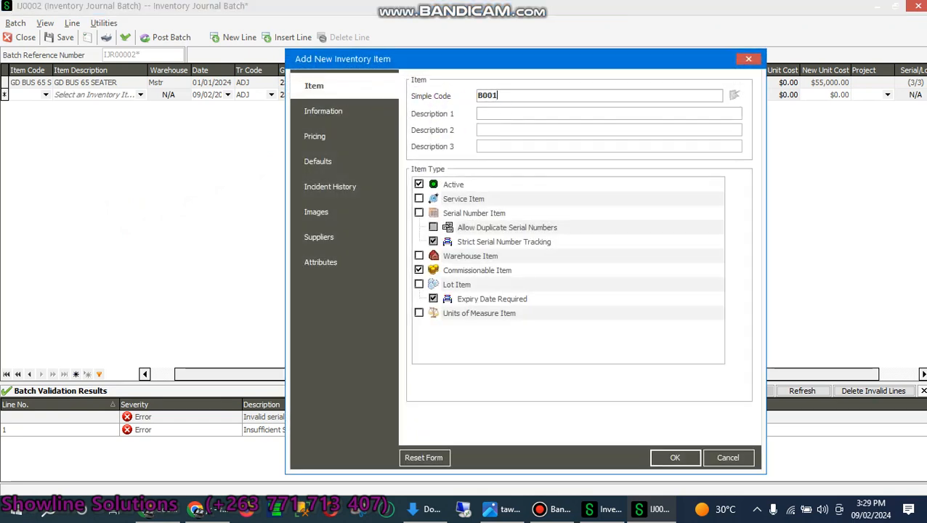
click(488, 113)
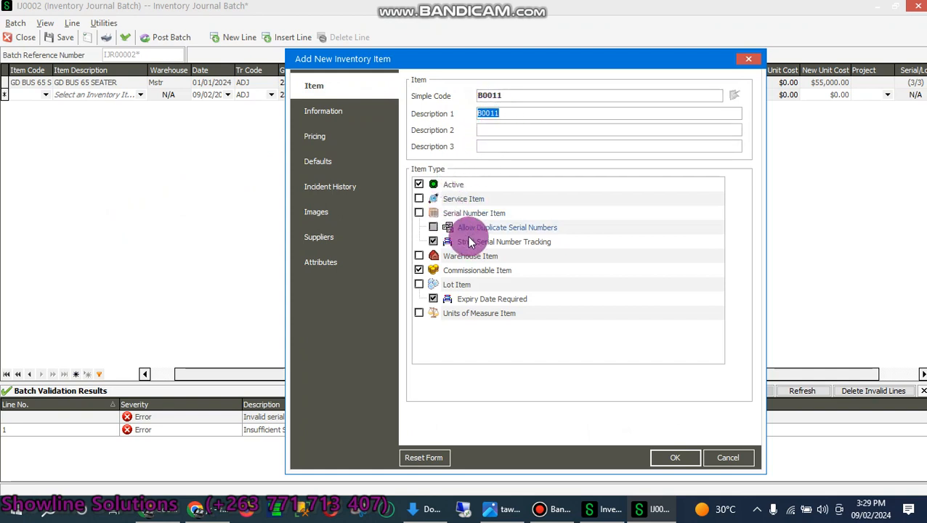